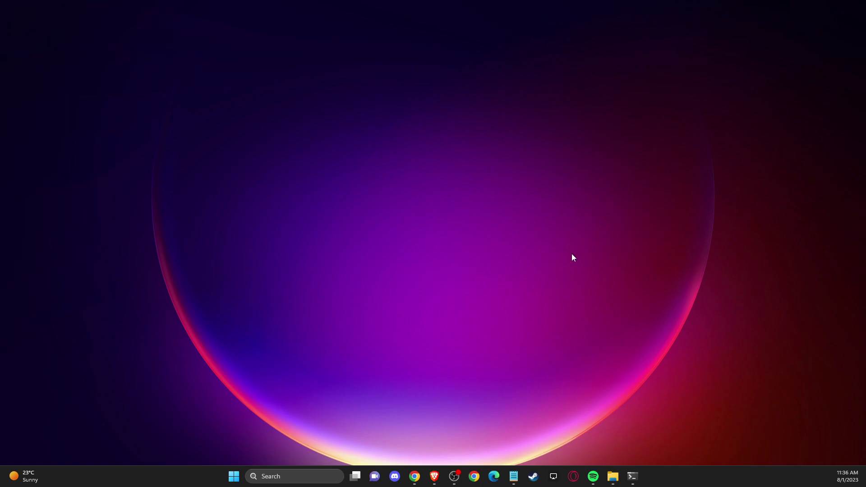
- Start a Windows Search from the taskbar to find Registry Editor
click(283, 476)
text(re)
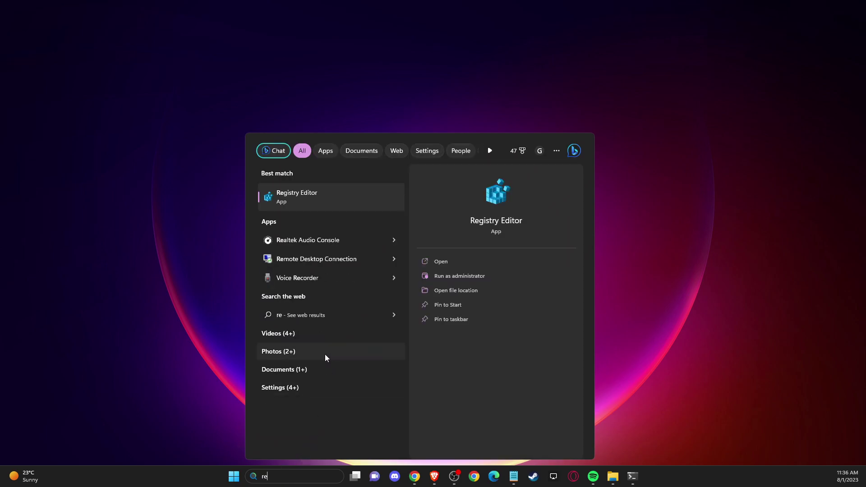
text(g)
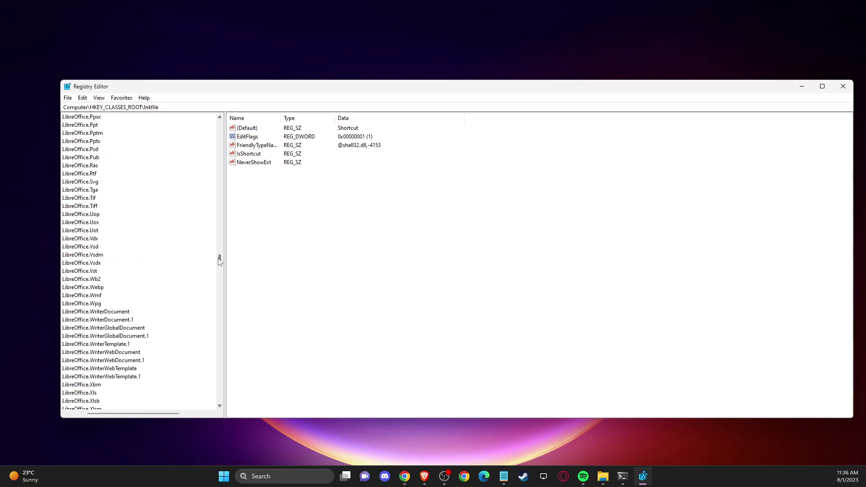
drag(219, 262, 219, 121)
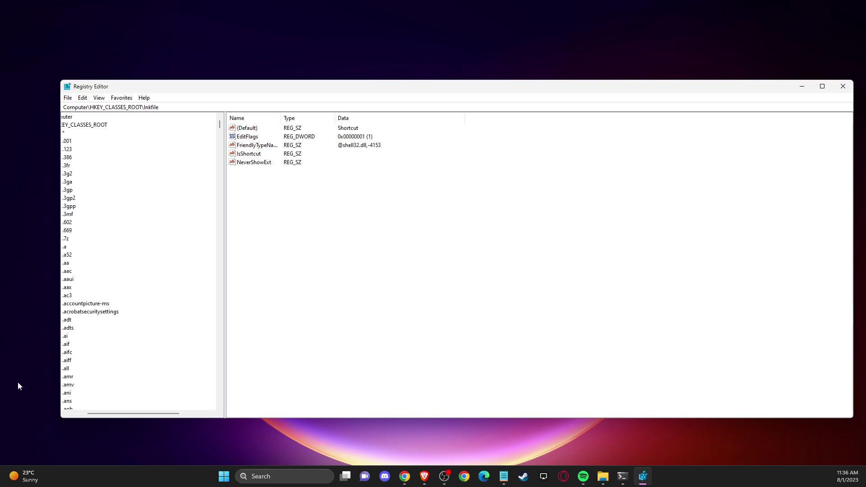
- Collapse and re-expand HKEY_CLASSES_ROOT, then expand lnkfile and select LiveScript Author
click(66, 125)
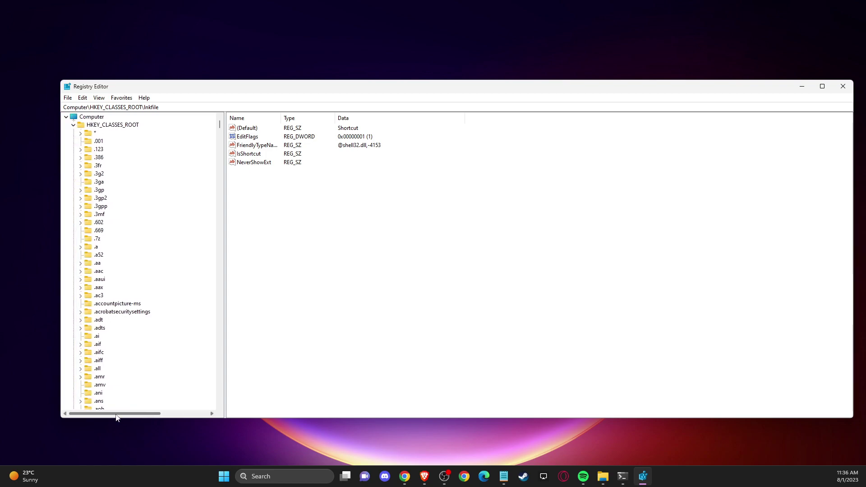
right_click(112, 125)
click(90, 130)
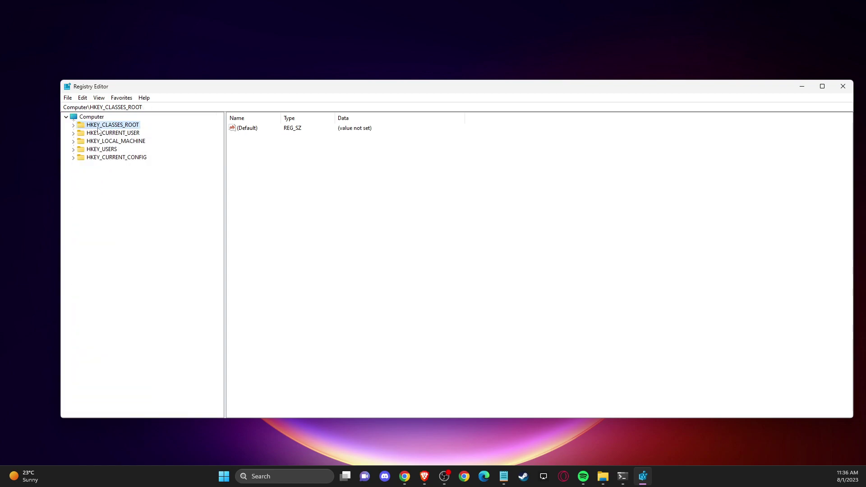
double_click(103, 125)
click(100, 158)
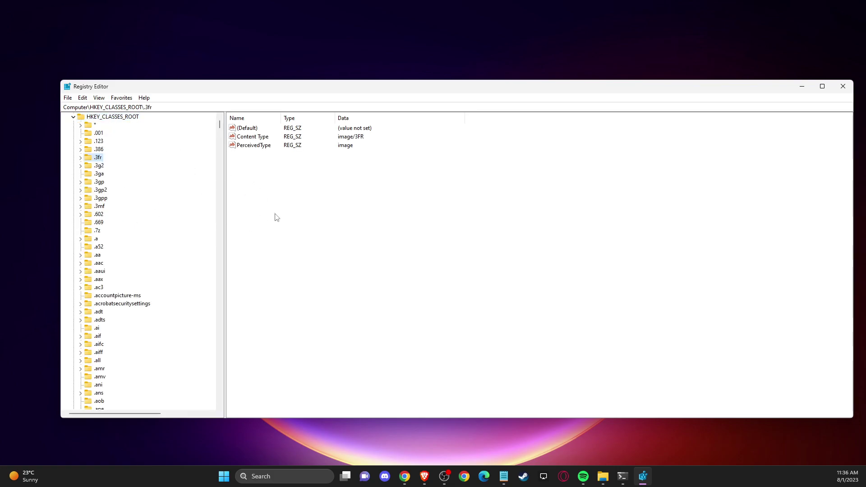
text(li)
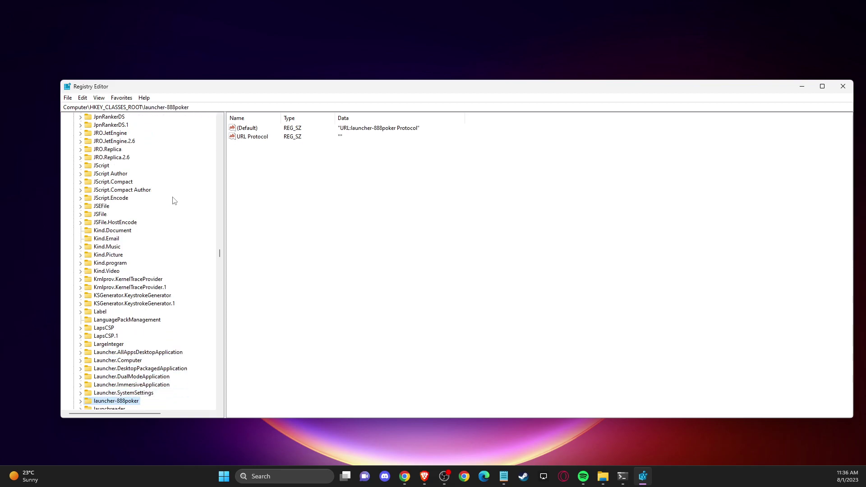
text(breoffice.w)
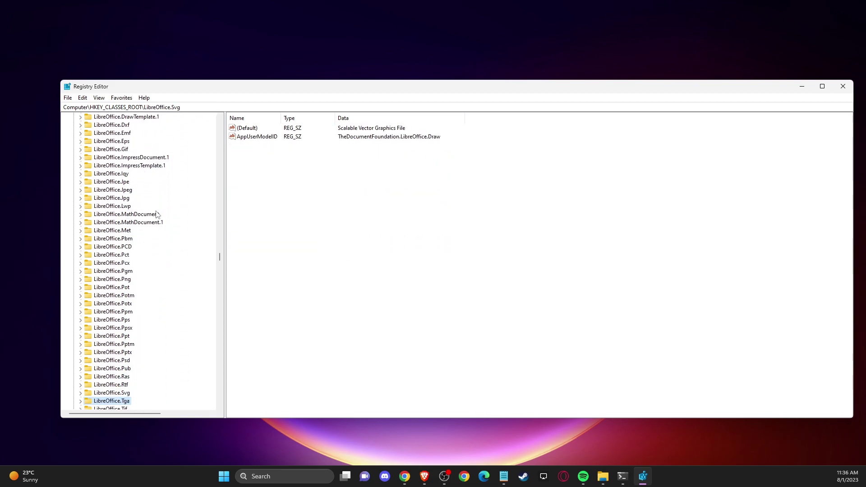
text(lnk)
key(Right)
text(lo)
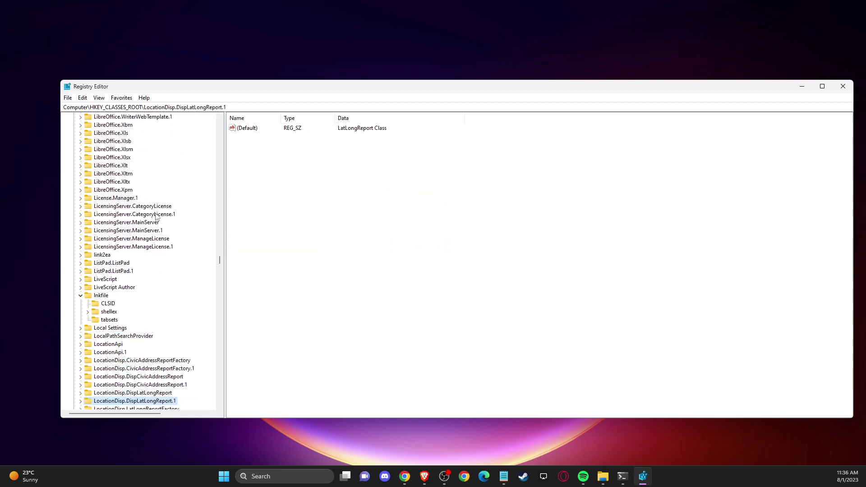
click(115, 286)
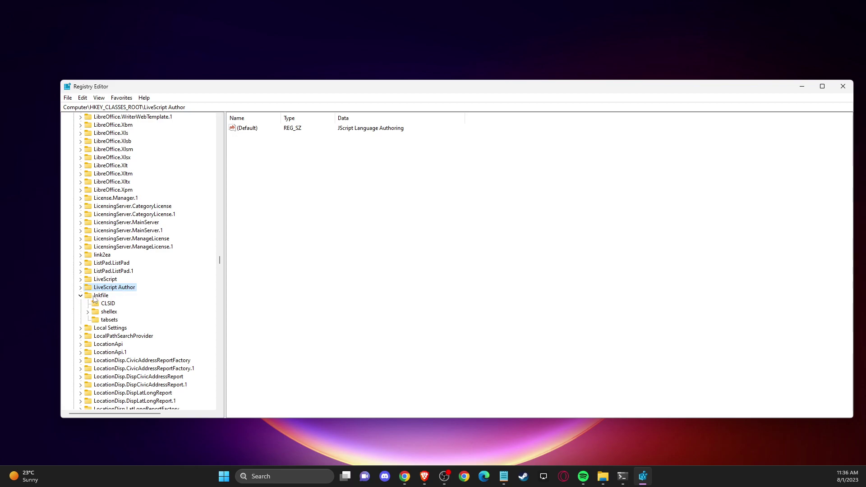
- Create the string value 'isSShortcut' in lnkfile, then close Registry Editor
click(102, 295)
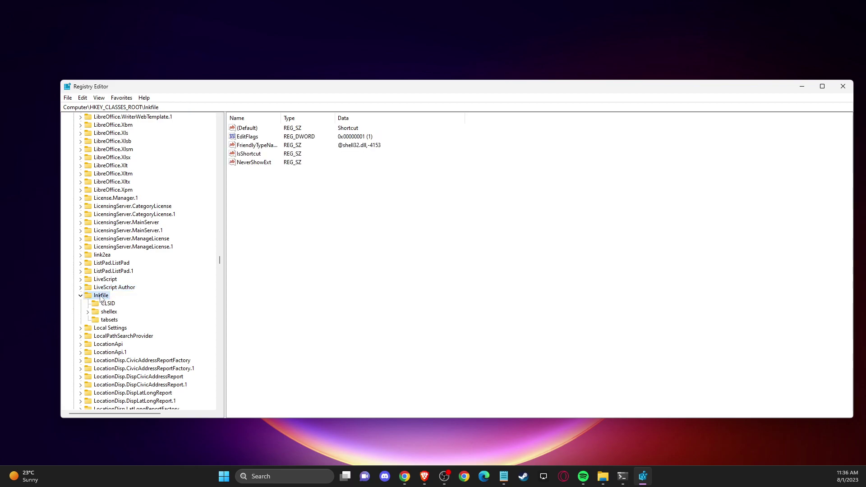
right_click(256, 183)
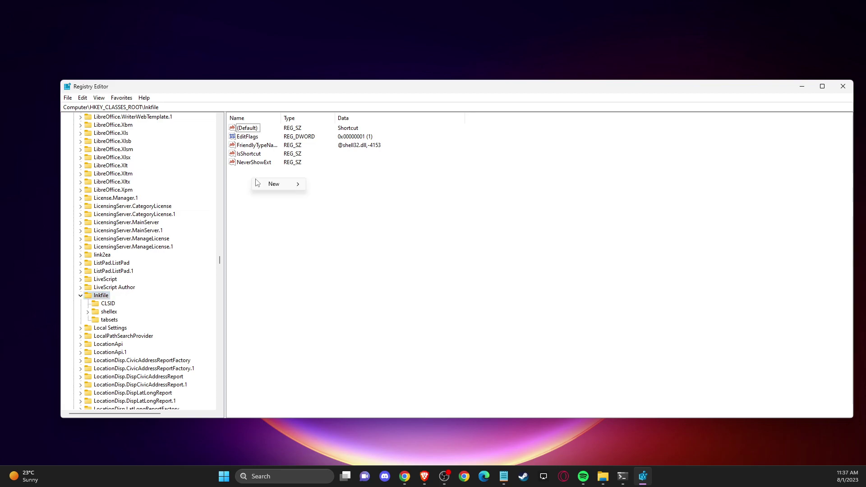
mouse_move(274, 184)
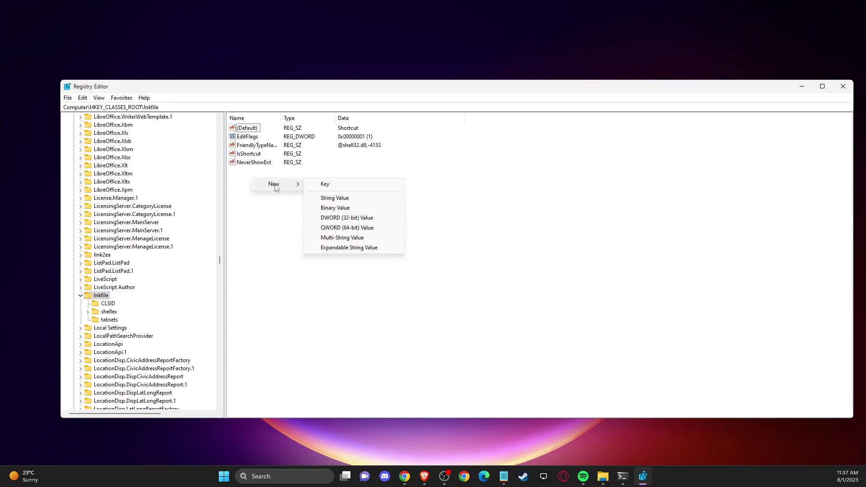
click(334, 198)
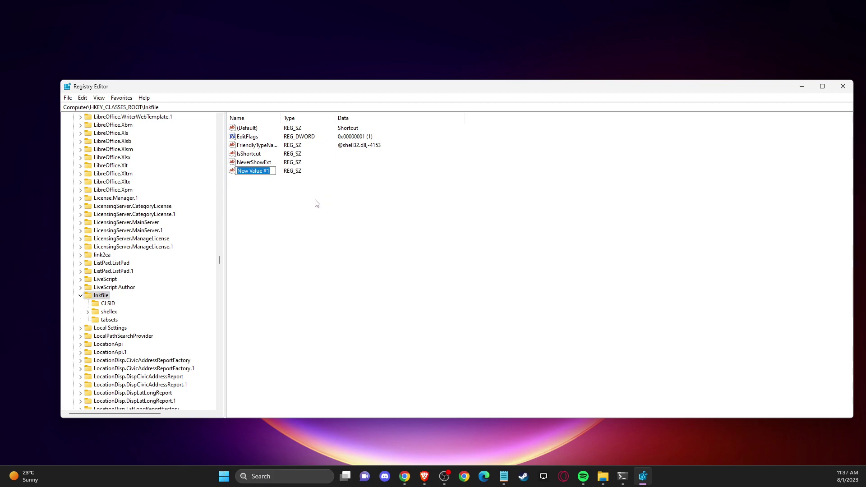
text(I)
text(sS)
text(shortcut)
key(Return)
click(842, 86)
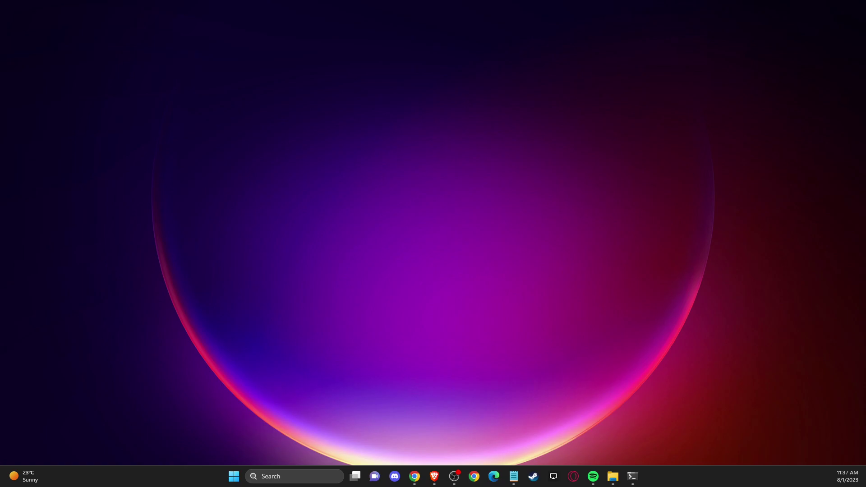
click(415, 476)
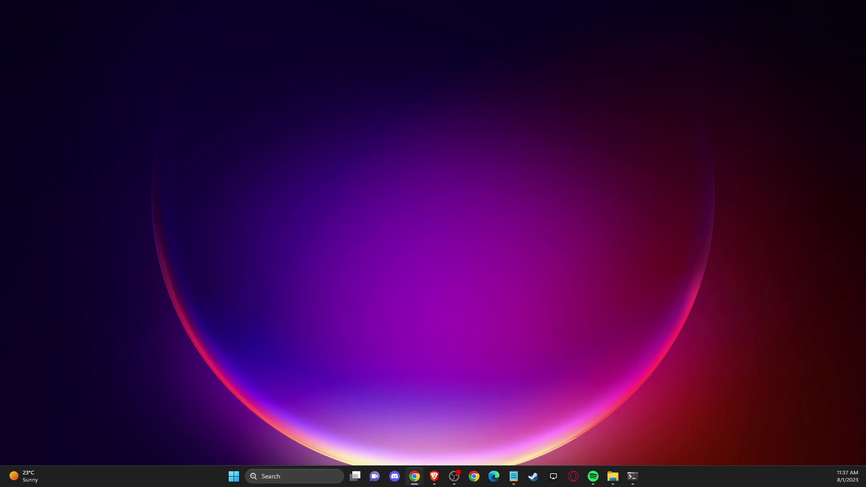